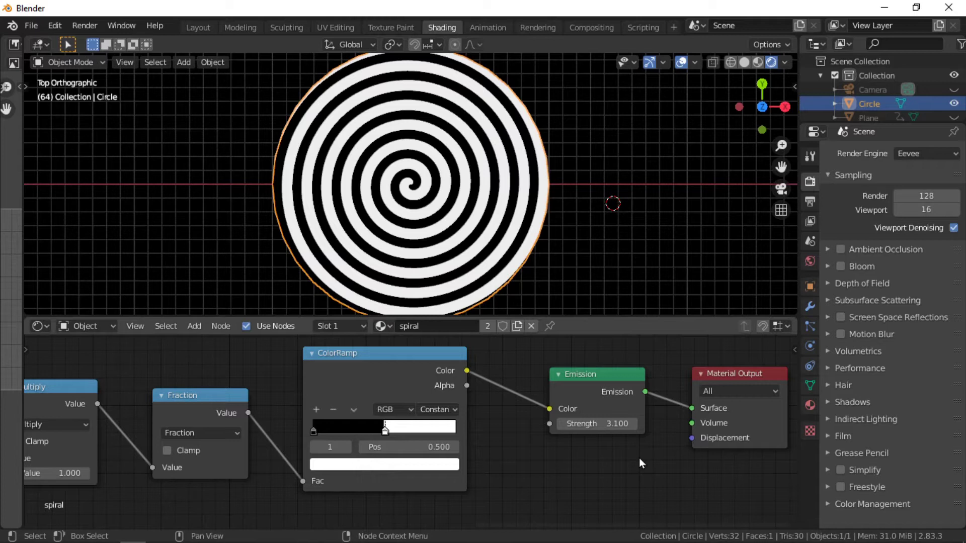
# Zoom out and center the whole spiral node tree in the Node Editor.
pyautogui.scroll(-2, 609, 463)
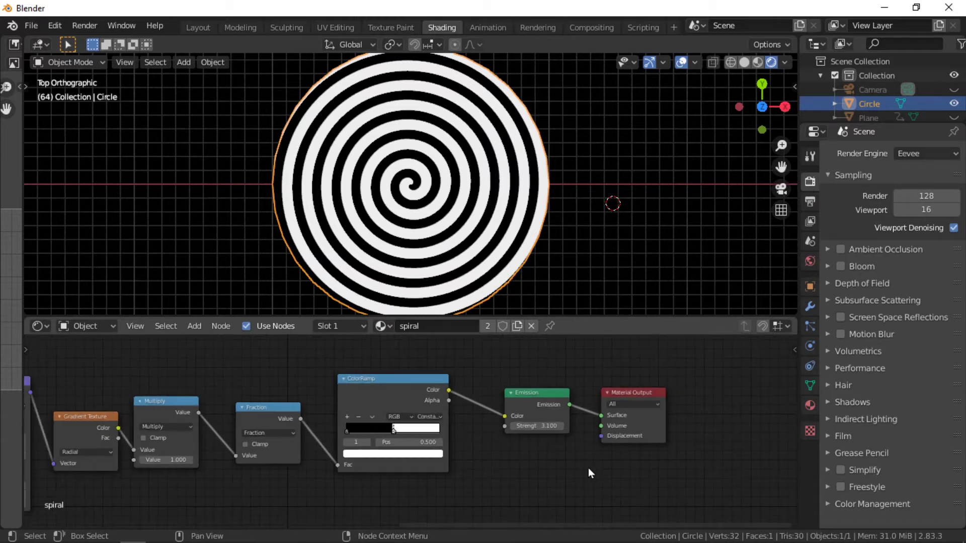
pyautogui.scroll(-1, 587, 468)
pyautogui.scroll(-1, 570, 467)
pyautogui.scroll(-1, 530, 461)
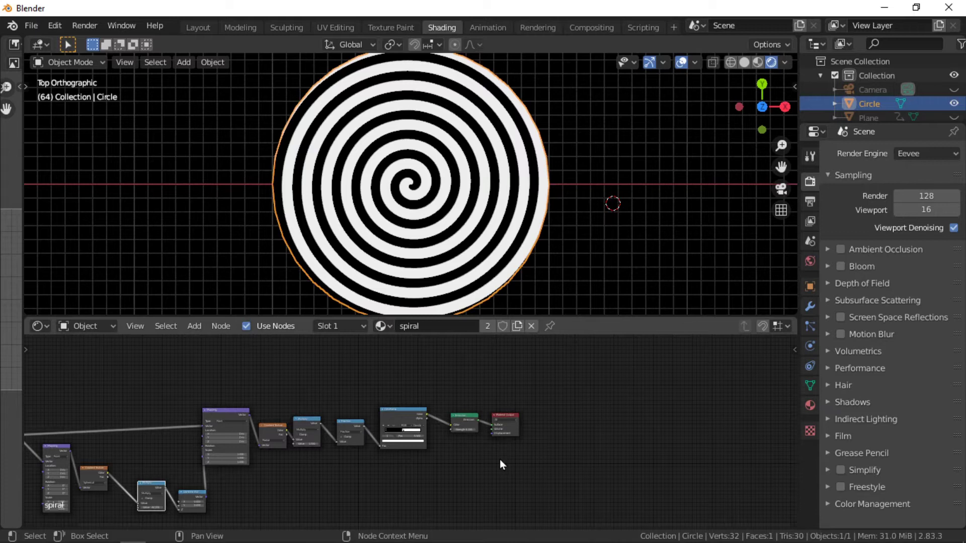
pyautogui.moveTo(461, 469); pyautogui.dragTo(645, 426, button='middle')
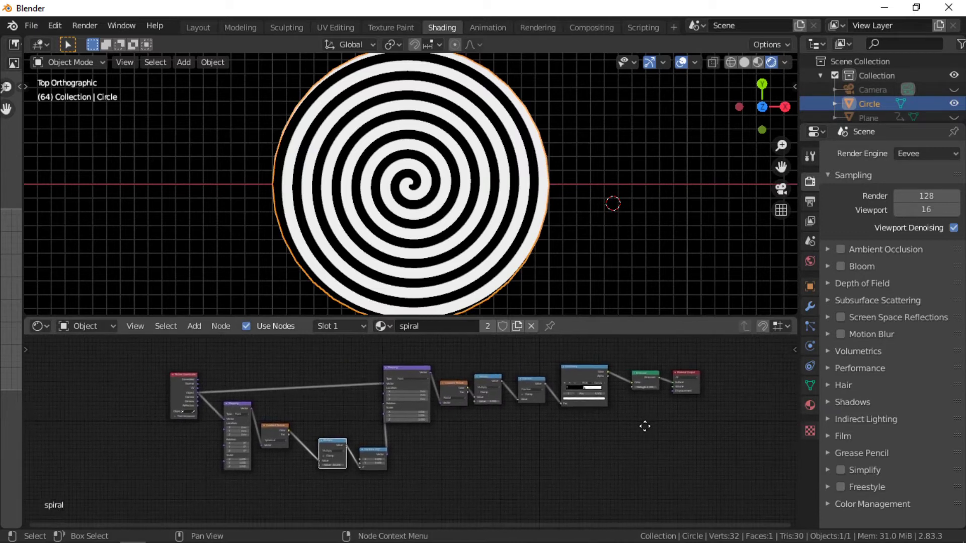
pyautogui.scroll(2, 626, 460)
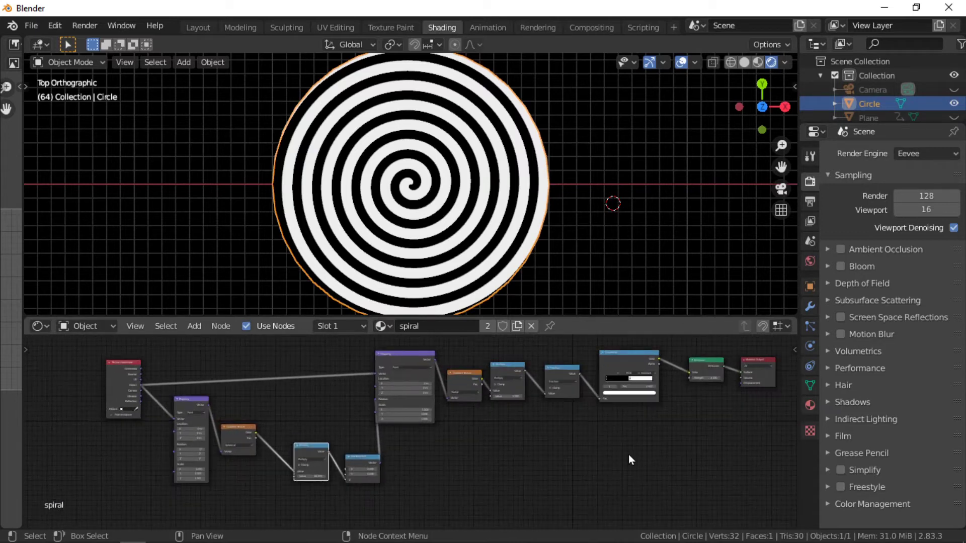
pyautogui.scroll(2, 629, 454)
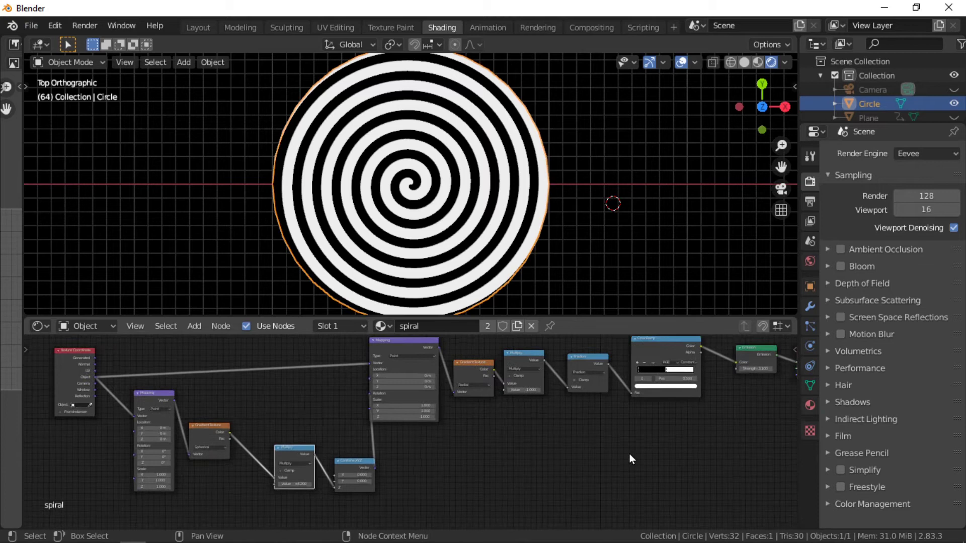
pyautogui.scroll(-1, 630, 455)
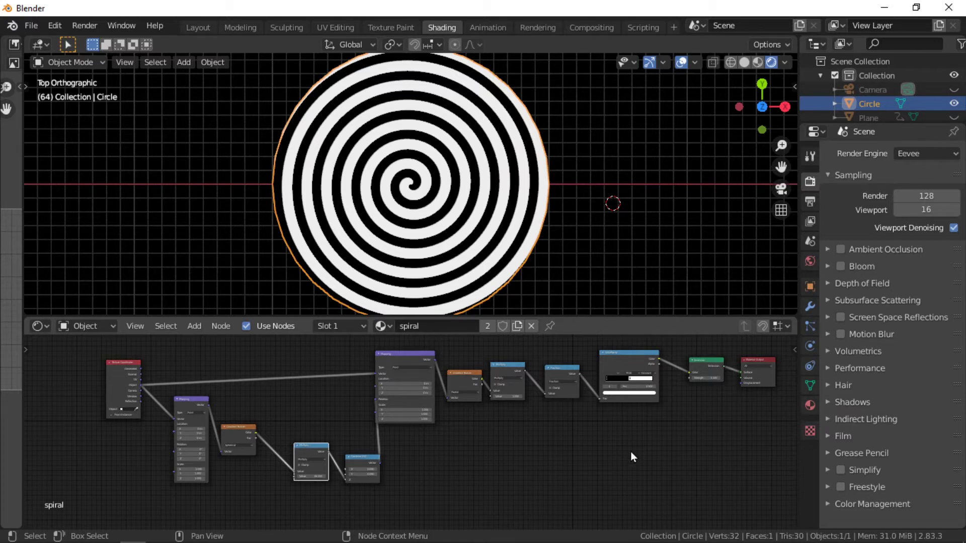
pyautogui.moveTo(630, 451); pyautogui.dragTo(657, 471, button='middle')
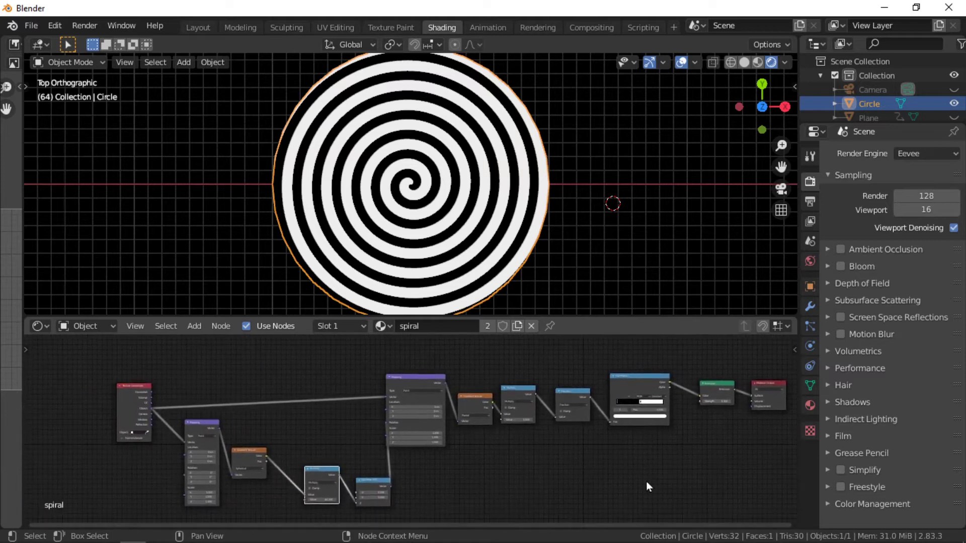
# Frame the ColorRamp, Emission and Material Output nodes and inspect the ColorRamp tools without changing stops.
pyautogui.scroll(1, 647, 478)
pyautogui.scroll(2, 652, 469)
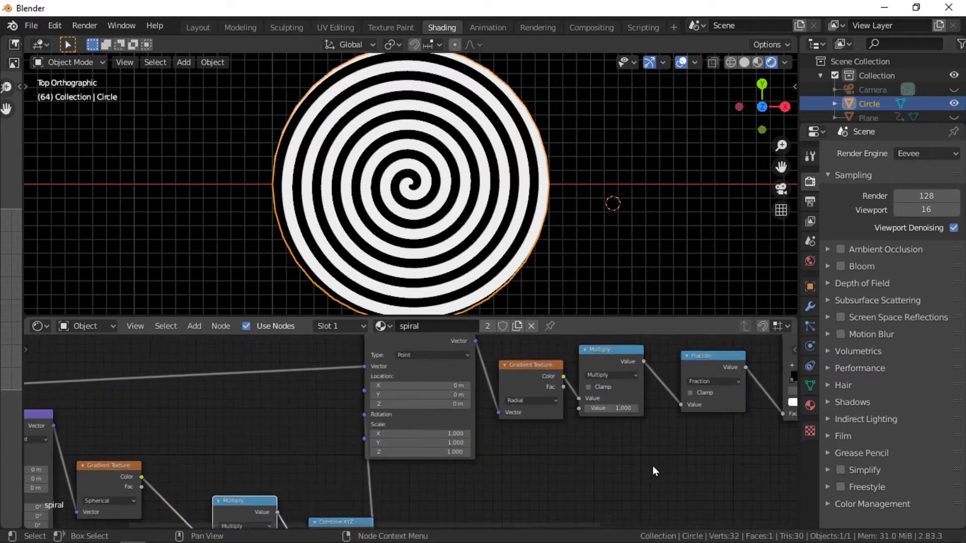
pyautogui.moveTo(653, 466); pyautogui.dragTo(274, 508, button='middle')
pyautogui.scroll(1, 472, 487)
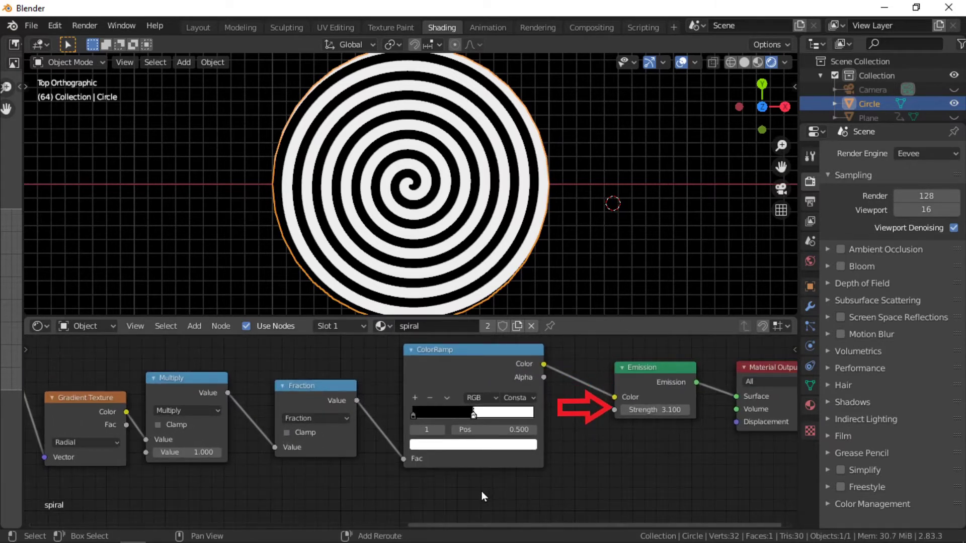
pyautogui.moveTo(481, 491); pyautogui.dragTo(451, 495, button='middle')
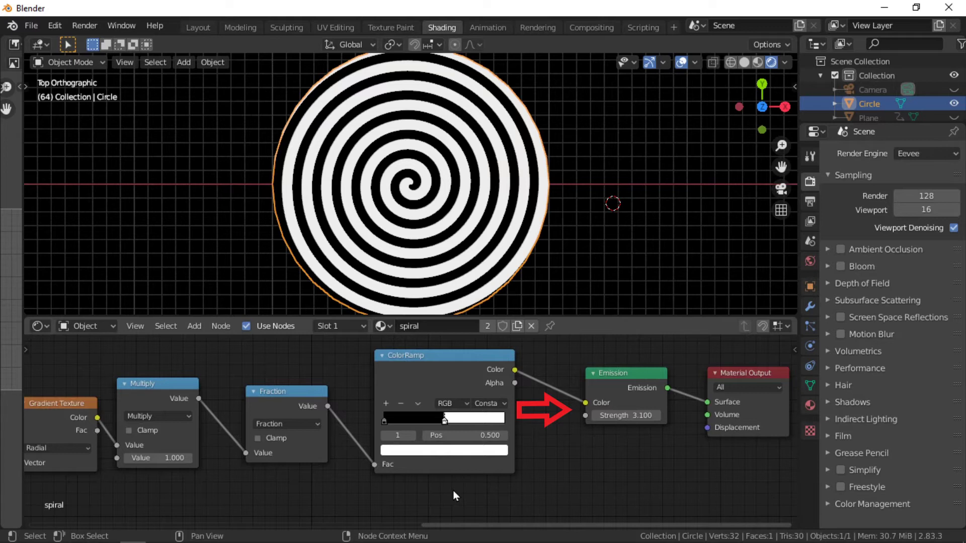
pyautogui.click(418, 404)
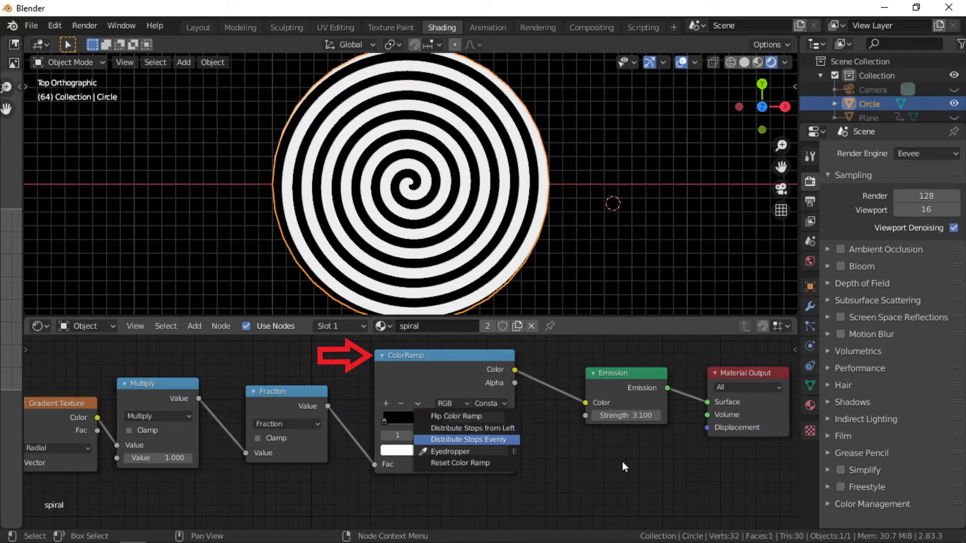
pyautogui.click(675, 478)
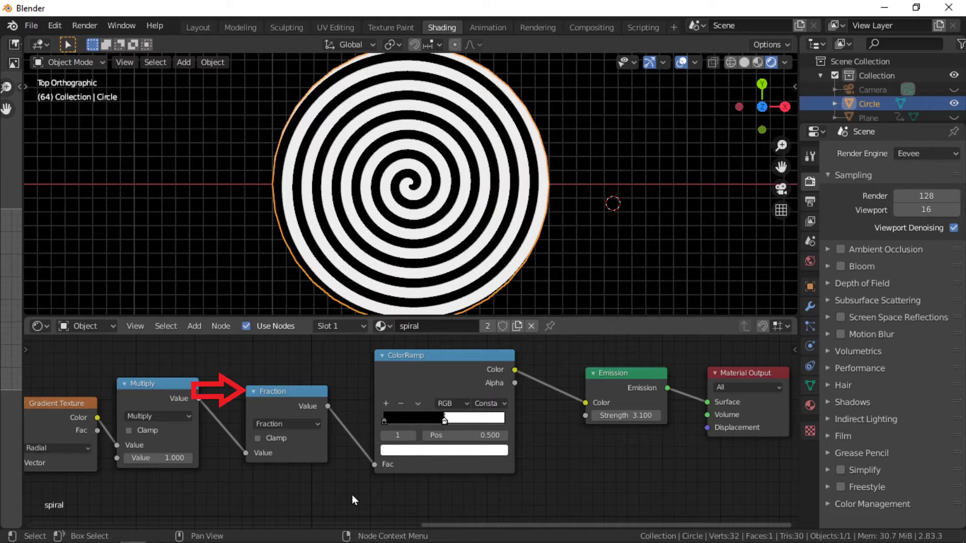
# Pan past the Fraction and Mapping nodes to reach the Texture Coordinate node.
pyautogui.moveTo(327, 493); pyautogui.dragTo(510, 488, button='middle')
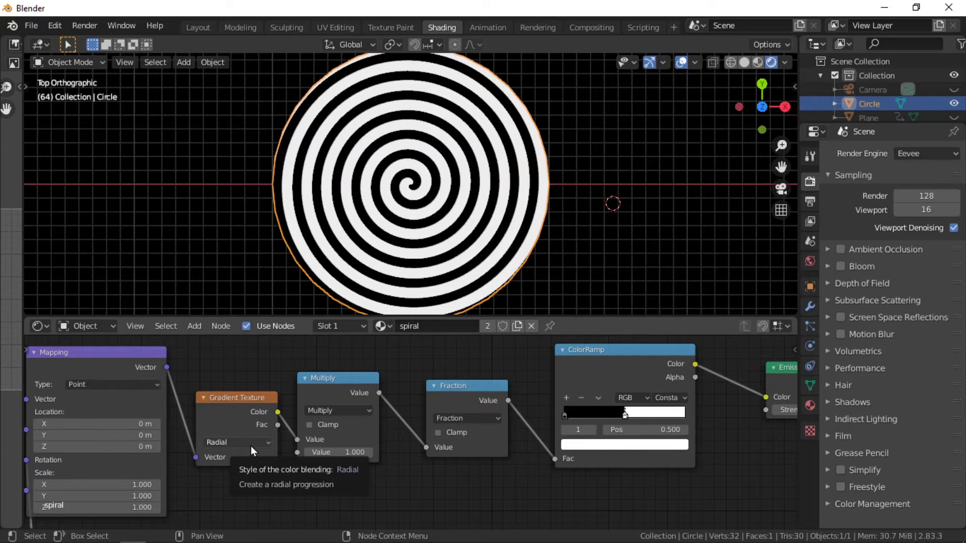
pyautogui.moveTo(300, 513); pyautogui.dragTo(429, 495, button='middle')
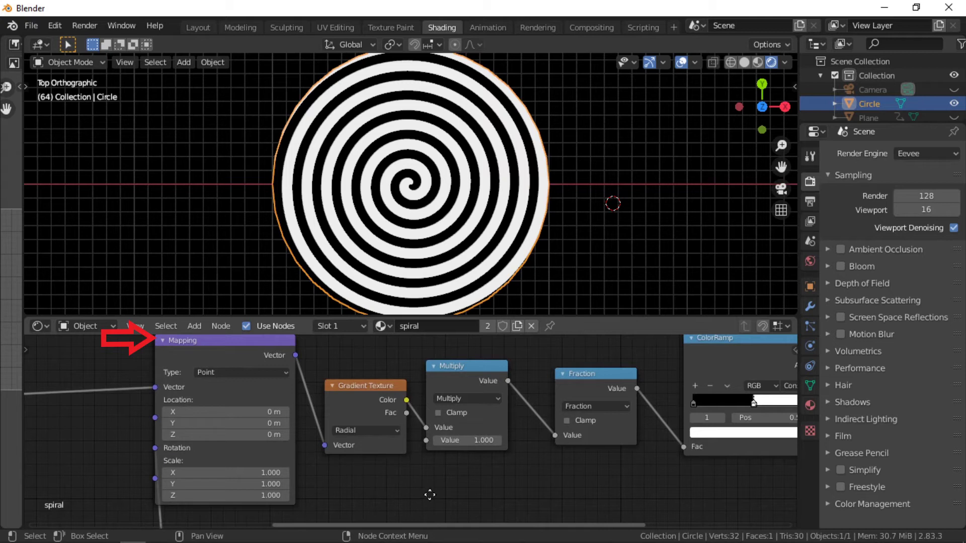
pyautogui.moveTo(430, 495); pyautogui.dragTo(231, 499, button='middle')
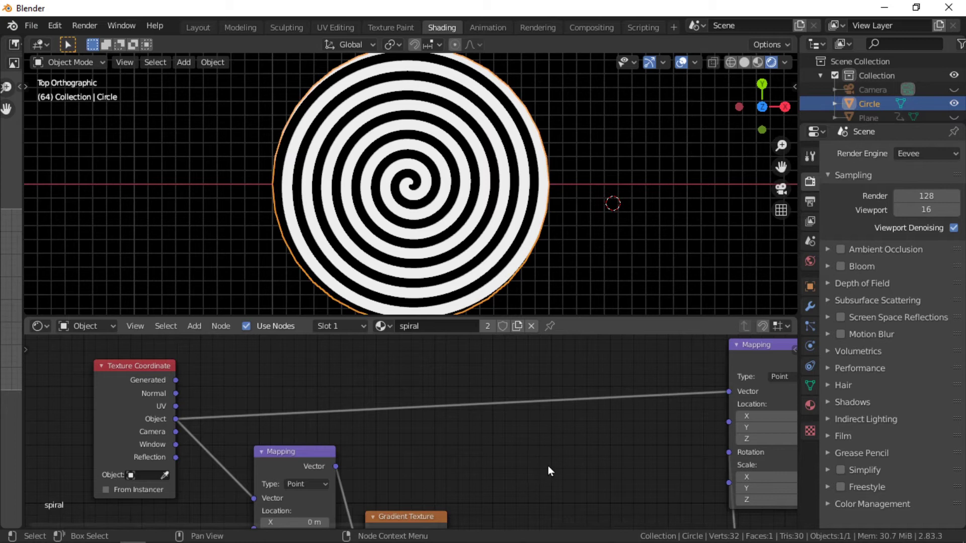
# Pan through the Spherical Gradient, Multiply (44.2) and Combine XYZ nodes, then back to the radial gradient chain.
pyautogui.moveTo(548, 465)
pyautogui.mouseDown(button='middle')
pyautogui.moveTo(510, 404)
pyautogui.moveTo(481, 381)
pyautogui.moveTo(487, 354)
pyautogui.mouseUp(button='middle')
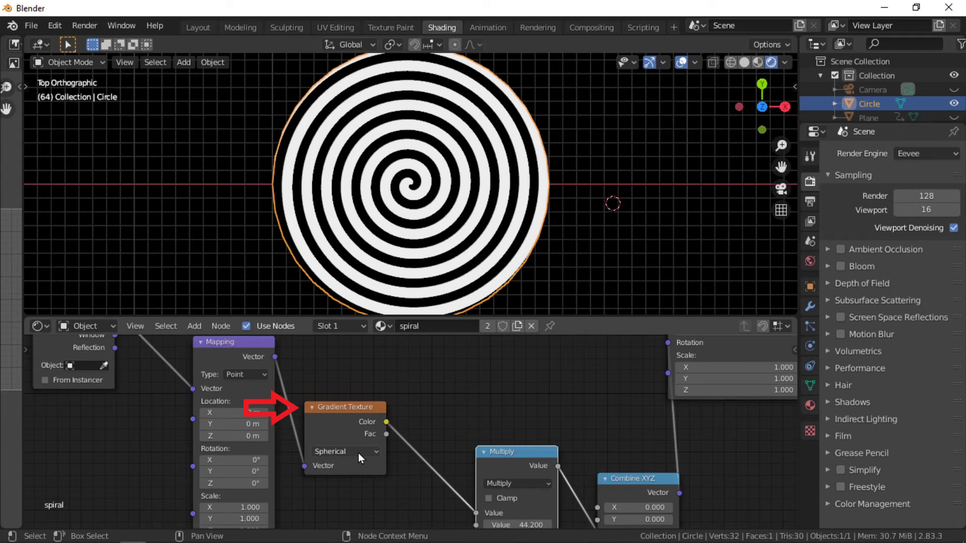
pyautogui.moveTo(612, 394); pyautogui.dragTo(397, 366, button='middle')
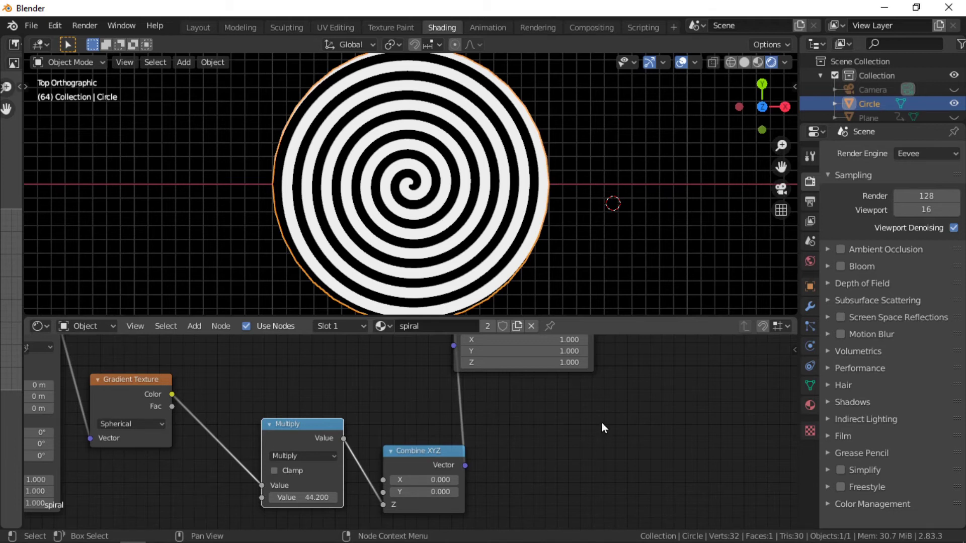
pyautogui.moveTo(602, 423); pyautogui.dragTo(310, 346, button='middle')
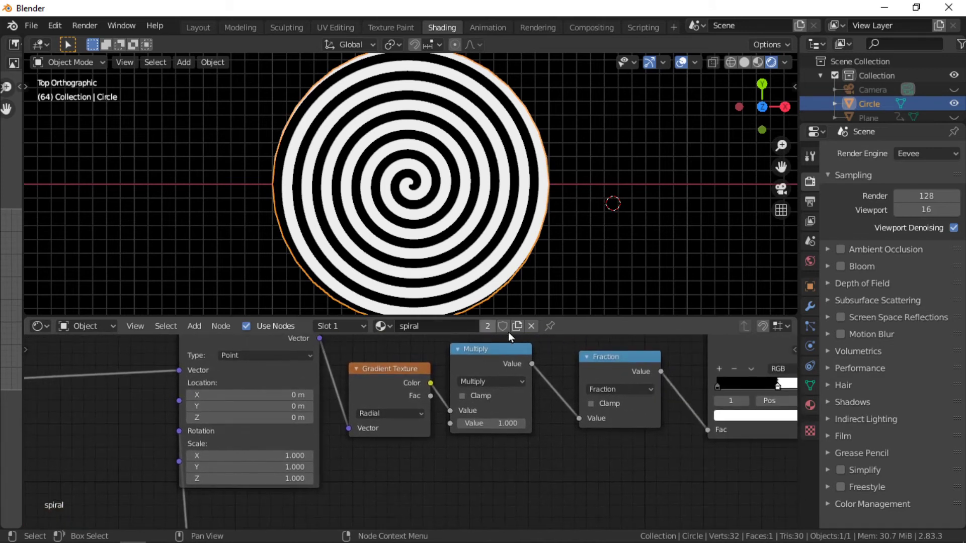
pyautogui.moveTo(590, 452); pyautogui.dragTo(439, 463, button='middle')
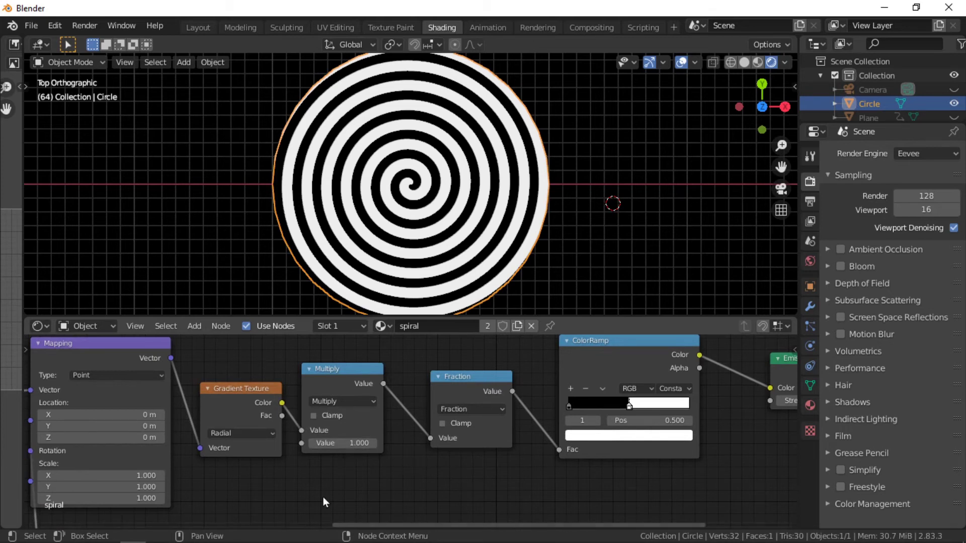
# Change the twist Multiply feeding Combine XYZ to 1, then to 0, flattening the spiral into a half split.
pyautogui.moveTo(308, 474); pyautogui.dragTo(619, 369, button='middle')
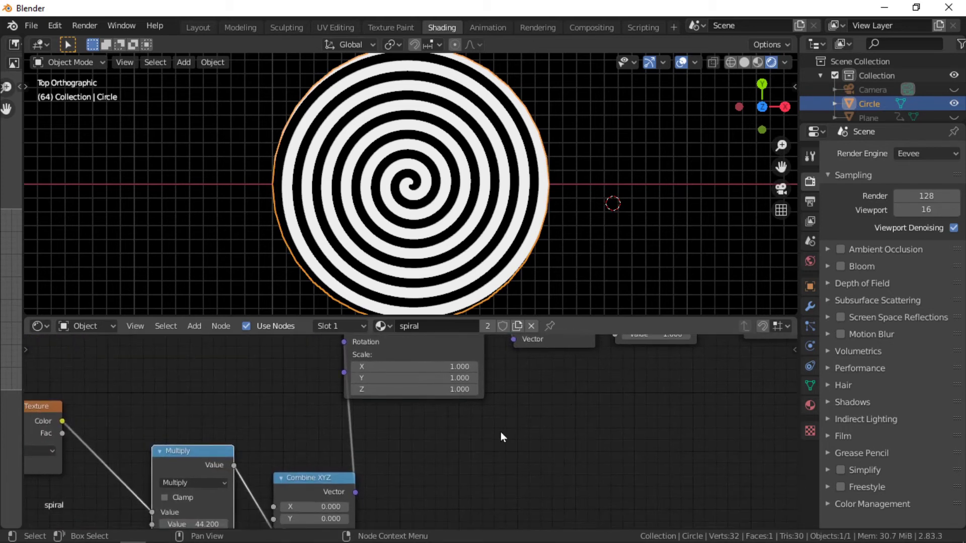
pyautogui.moveTo(444, 482); pyautogui.dragTo(554, 390, button='middle')
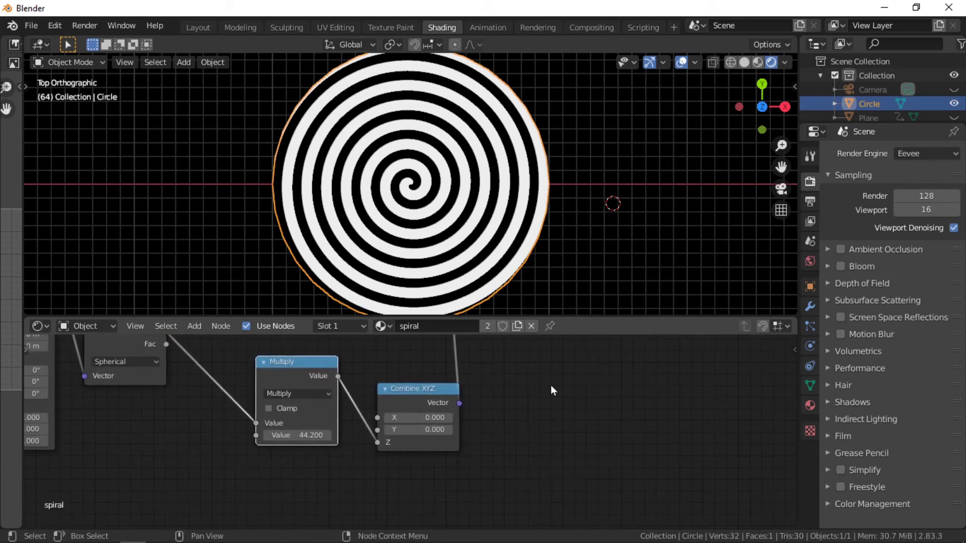
pyautogui.click(327, 438)
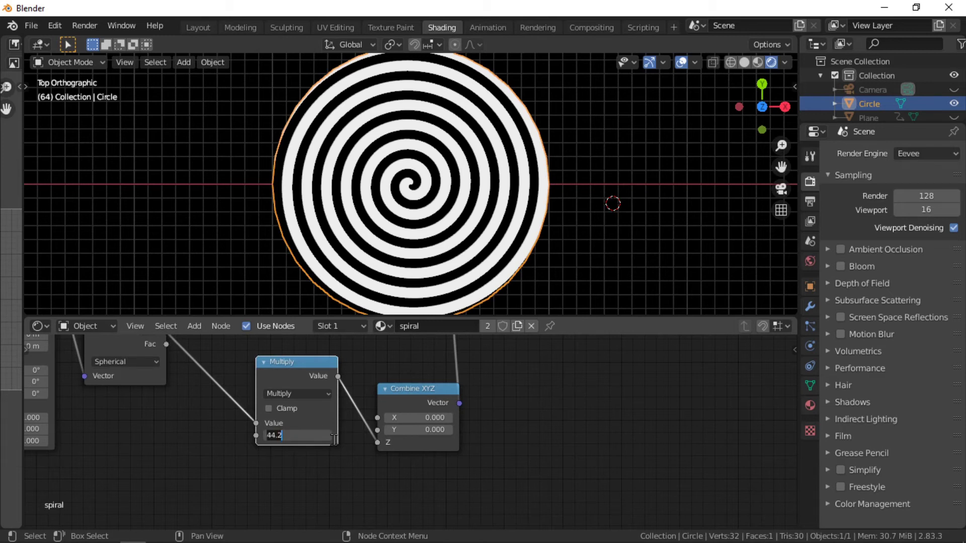
pyautogui.write('1')
pyautogui.press('Return')
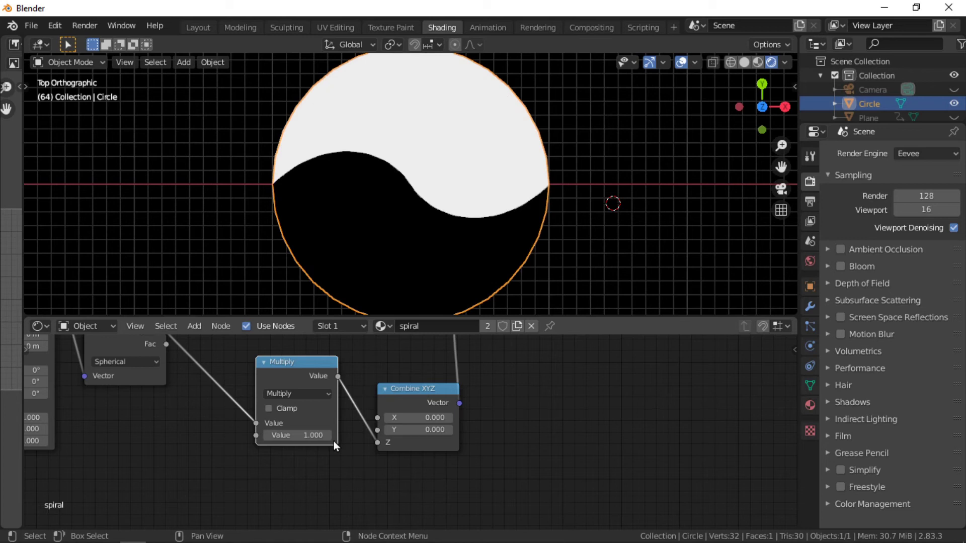
pyautogui.click(299, 435)
pyautogui.write('0')
pyautogui.press('Return')
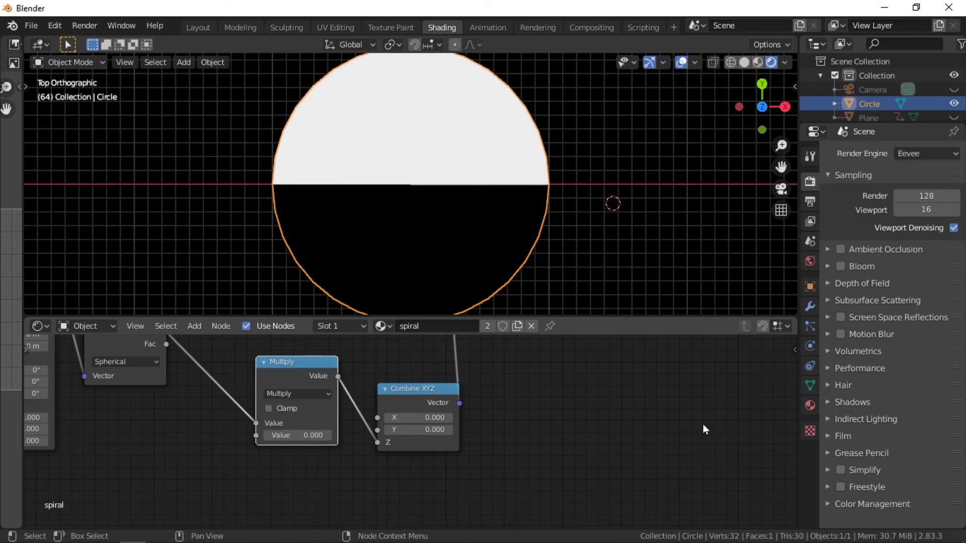
pyautogui.moveTo(704, 426); pyautogui.dragTo(493, 505, button='middle')
pyautogui.moveTo(587, 429); pyautogui.dragTo(401, 515, button='middle')
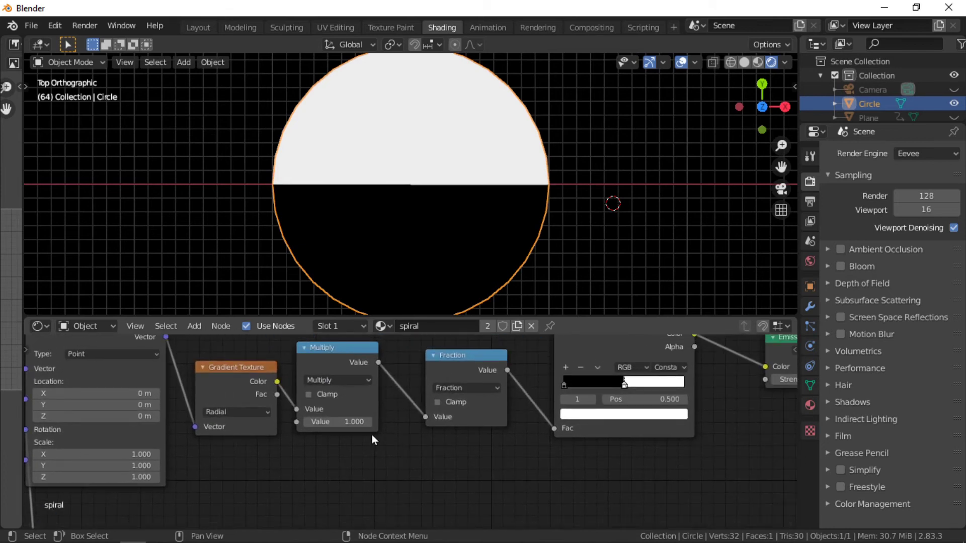
# Try the radial Multiply before Fraction at 2.6 and 2.8, then settle on 3 for six wedges.
pyautogui.doubleClick(337, 422)
pyautogui.write('2.6')
pyautogui.press('Return')
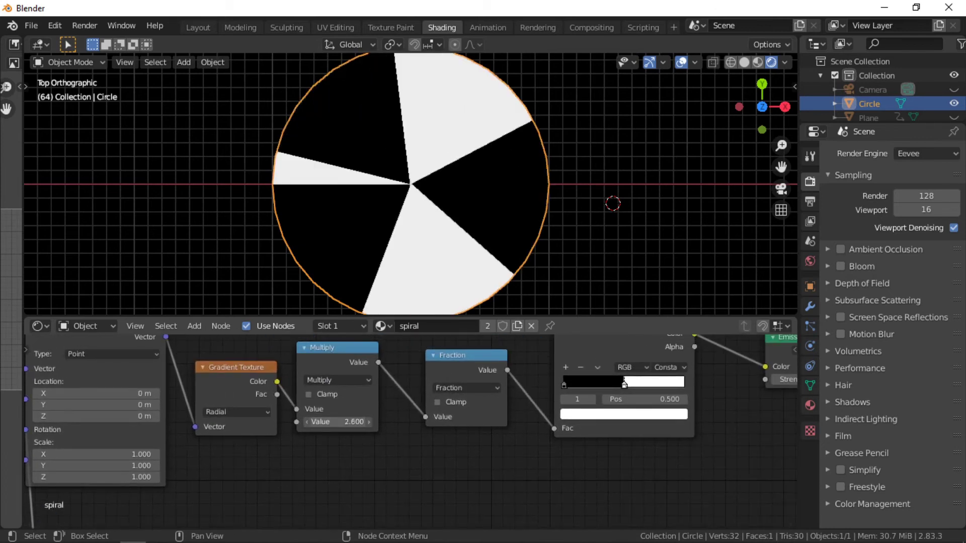
pyautogui.moveTo(337, 422); pyautogui.dragTo(347, 422)
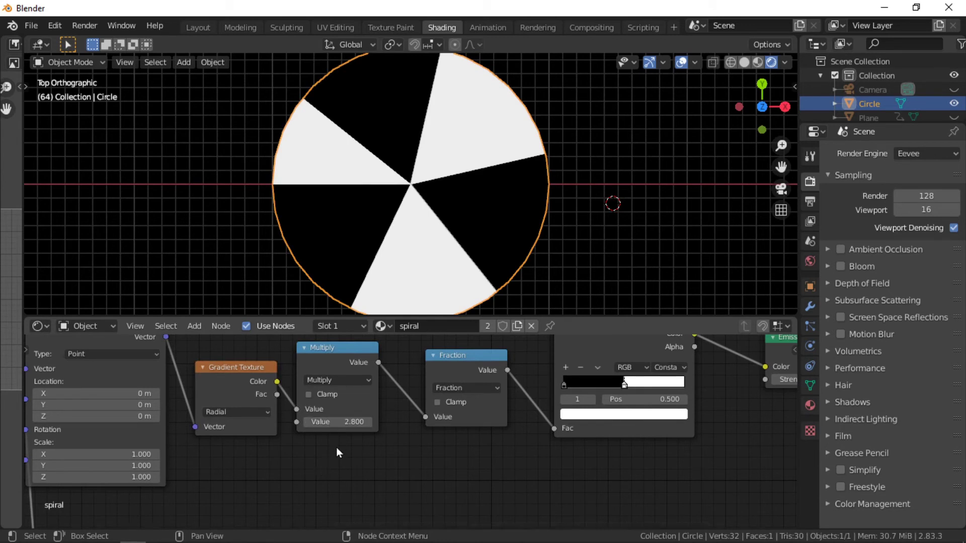
pyautogui.doubleClick(360, 422)
pyautogui.write('3')
pyautogui.press('Return')
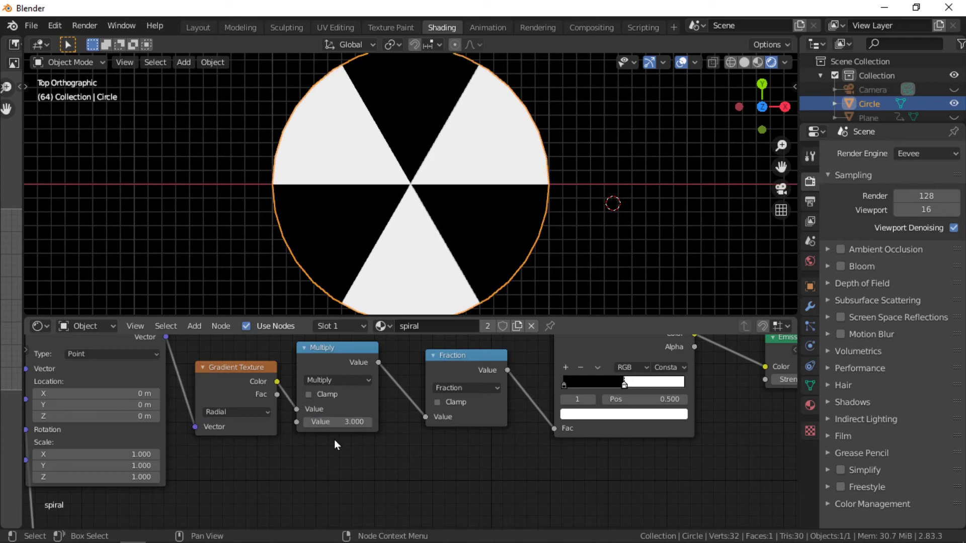
pyautogui.moveTo(276, 481); pyautogui.dragTo(590, 416, button='middle')
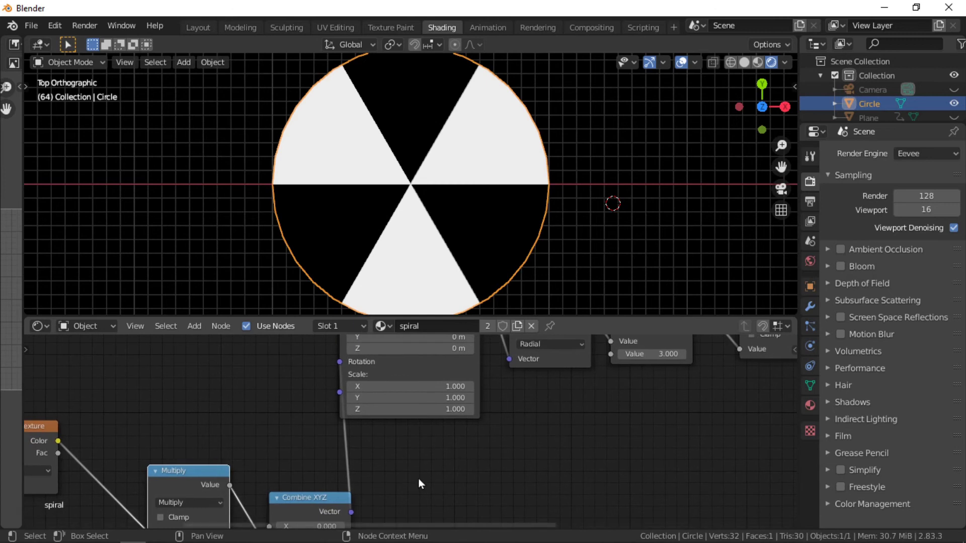
pyautogui.moveTo(460, 472); pyautogui.dragTo(584, 395, button='middle')
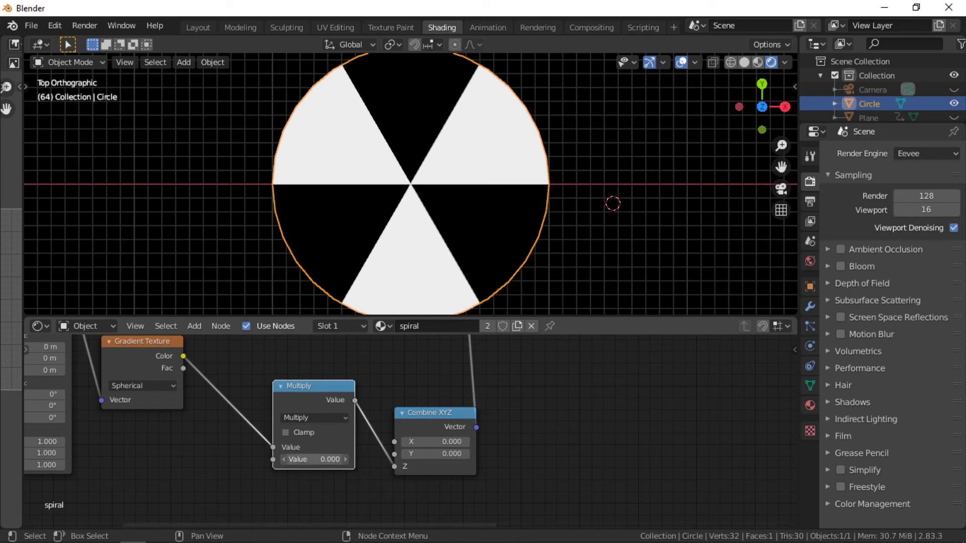
# Raise the twist Multiply, reset the radial Multiply to 1, then drag the twist to 28.6.
pyautogui.moveTo(316, 460); pyautogui.dragTo(622, 459)
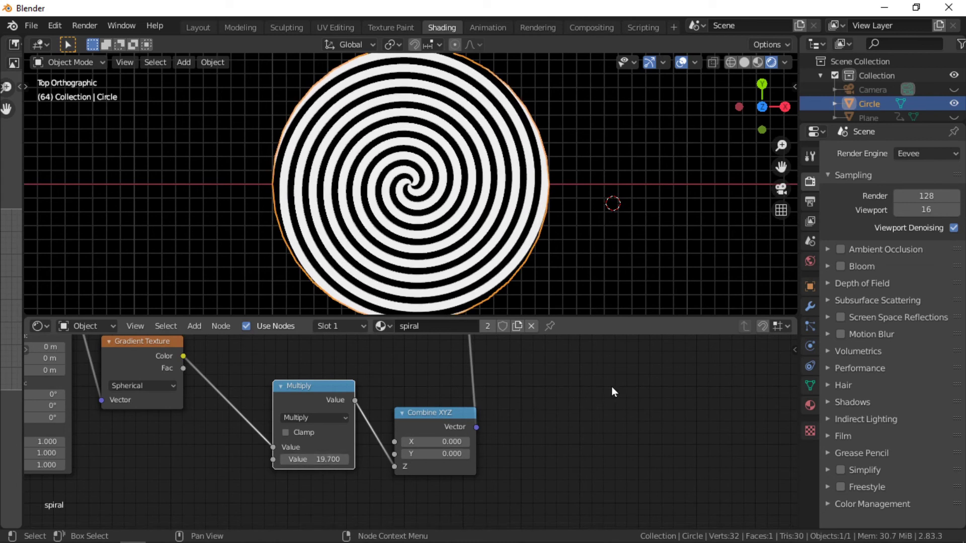
pyautogui.moveTo(624, 397); pyautogui.dragTo(405, 468, button='middle')
pyautogui.moveTo(558, 427); pyautogui.dragTo(351, 502, button='middle')
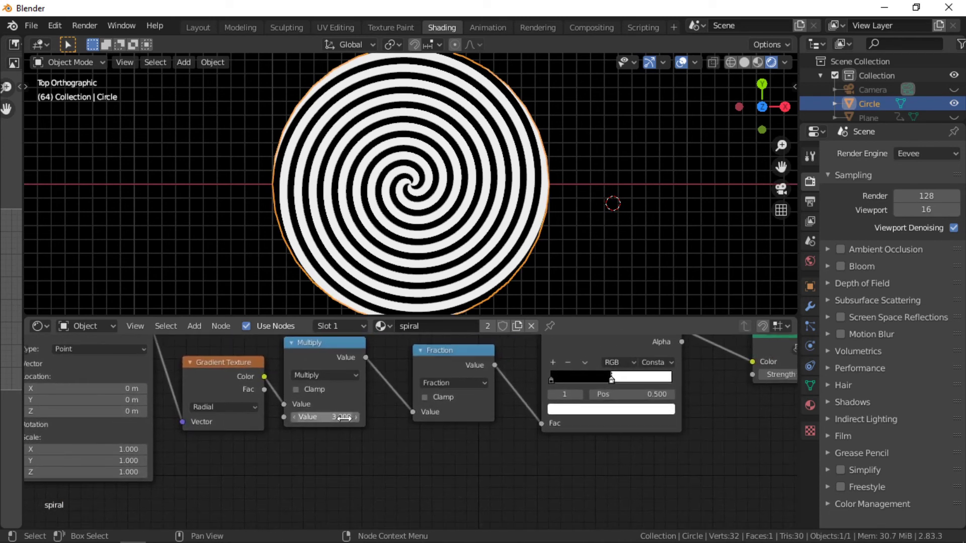
pyautogui.click(354, 417)
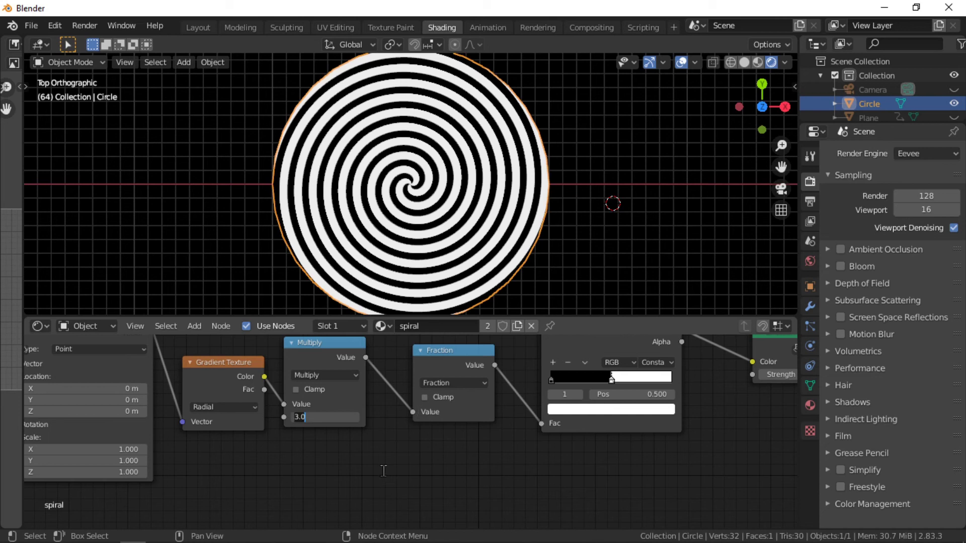
pyautogui.write('1')
pyautogui.press('Return')
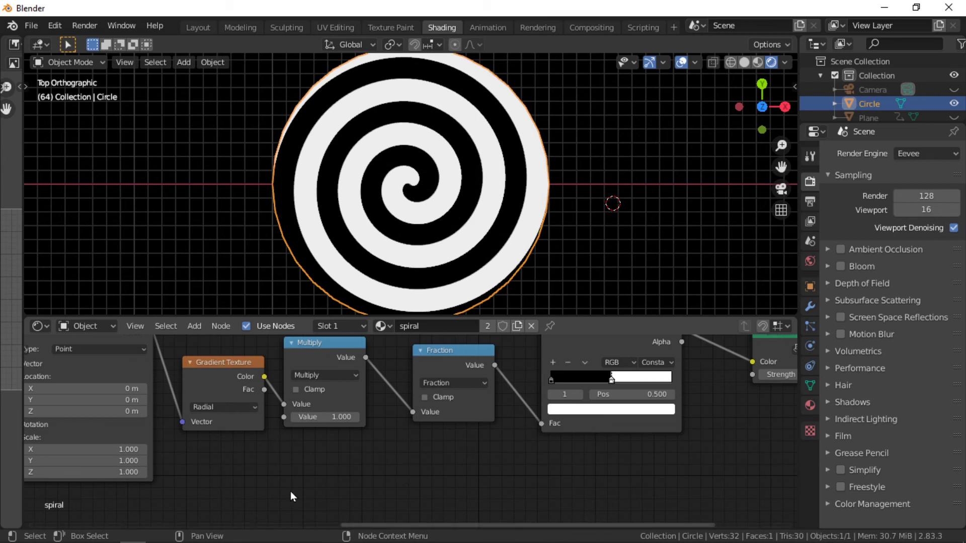
pyautogui.moveTo(294, 497); pyautogui.dragTo(512, 425, button='middle')
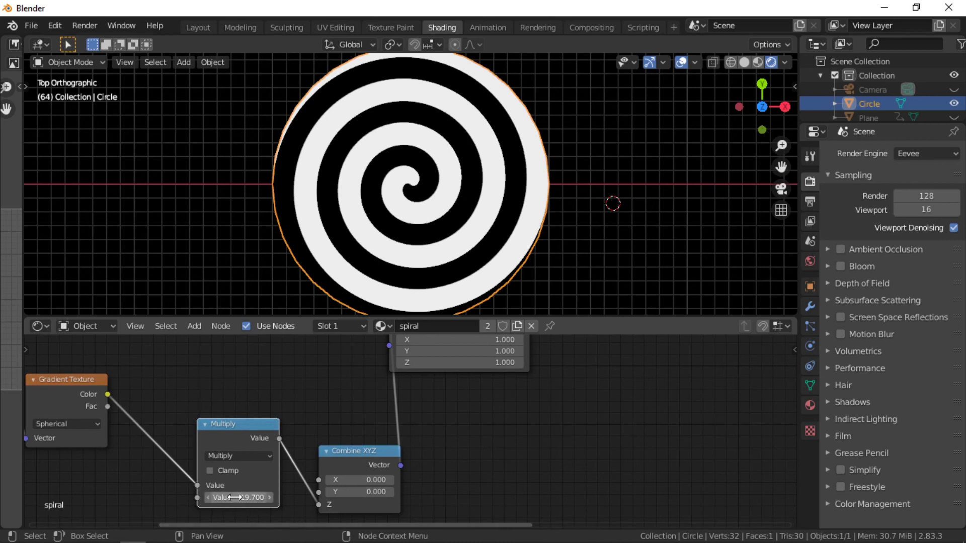
pyautogui.moveTo(234, 497); pyautogui.dragTo(428, 497)
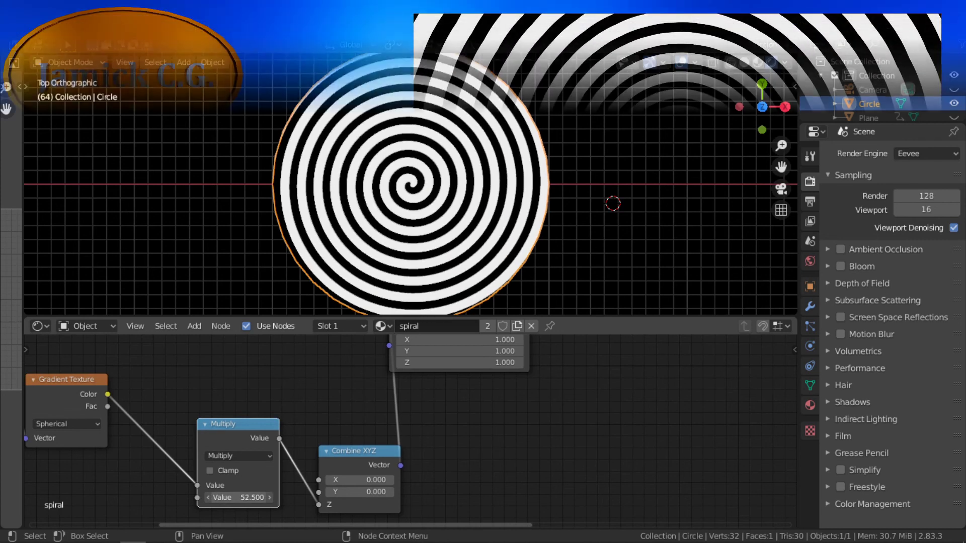